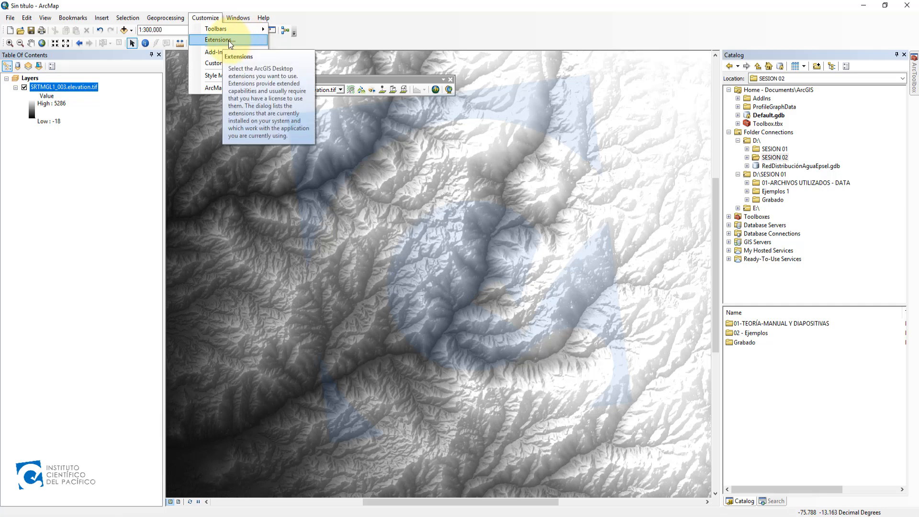
Step: Check in the extensions list that the 3D Analyst extension is enabled
click(228, 40)
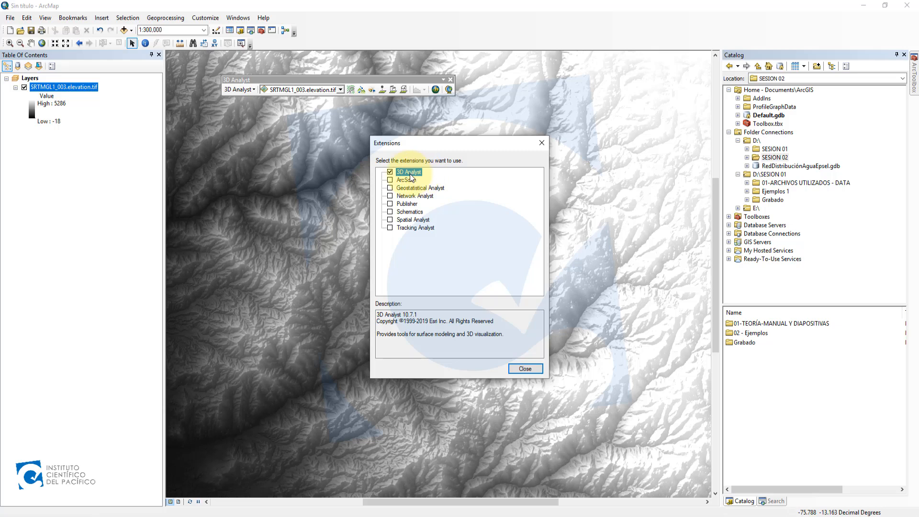
click(541, 144)
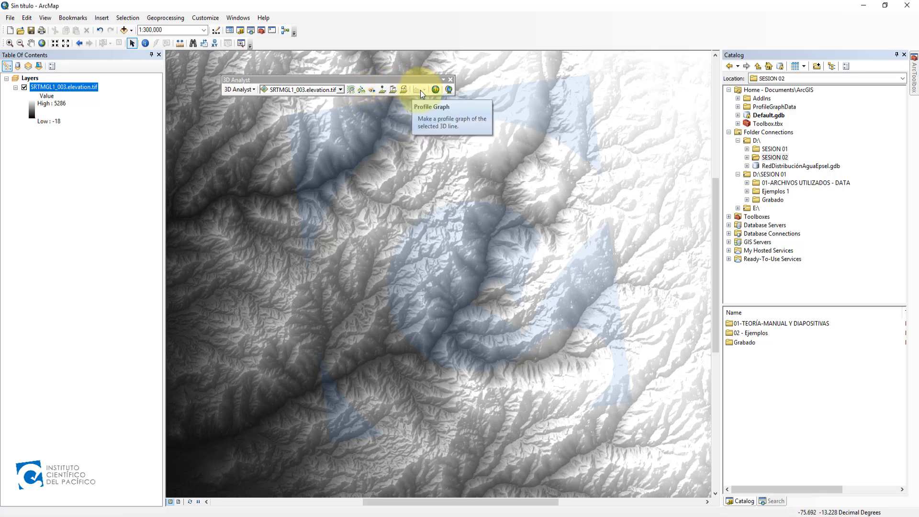
Step: Create contour lines through several low and high points of the SRTMGL1_003.elevation.tif surface with the 3D Analyst contour tool
click(350, 90)
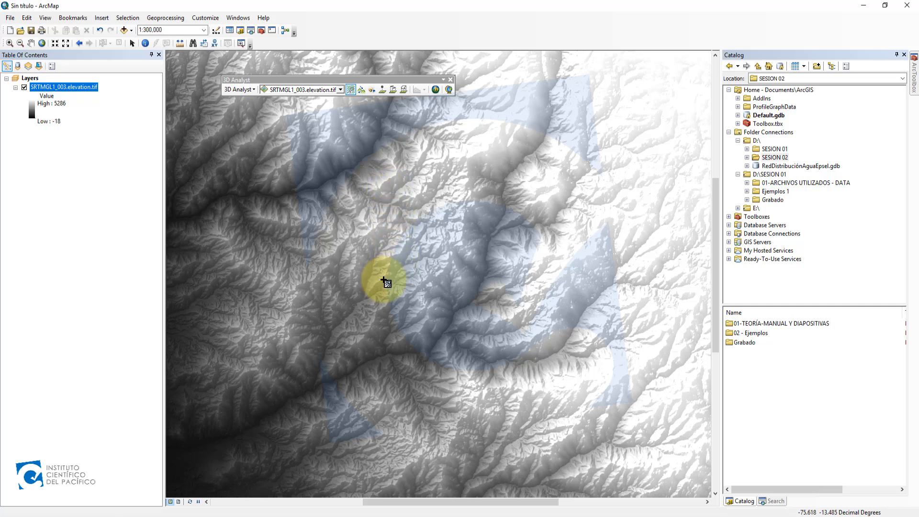
click(334, 249)
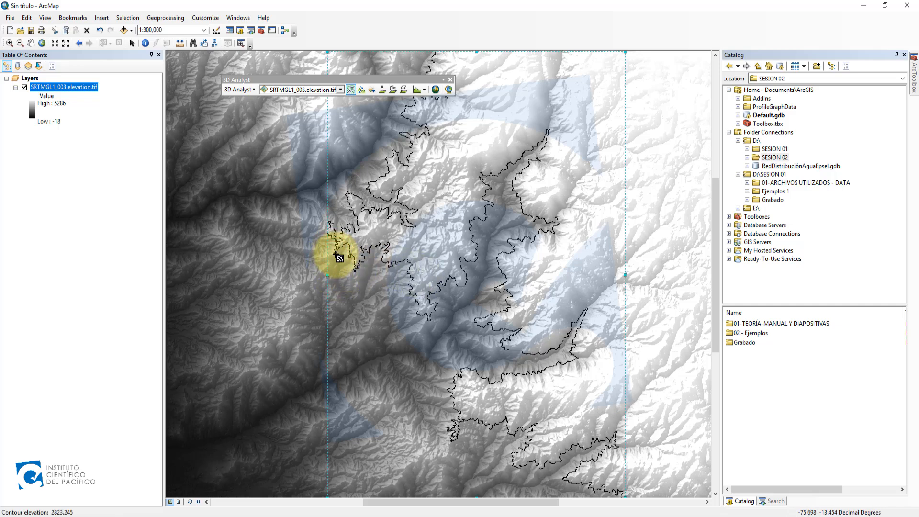
scroll(444, 152, down, 2)
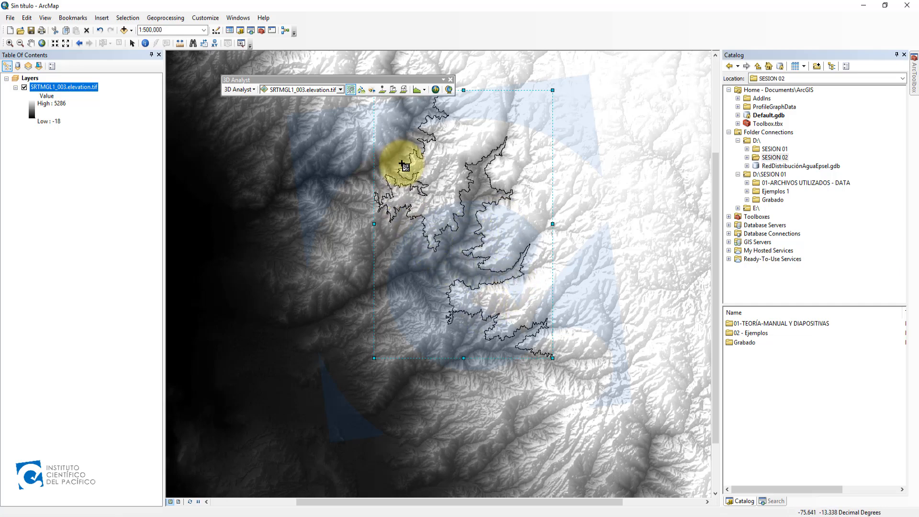
click(343, 165)
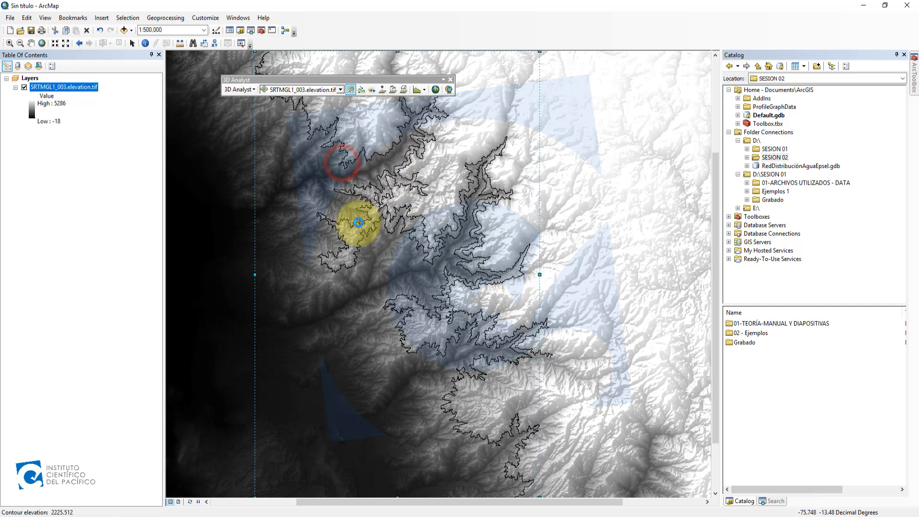
click(639, 128)
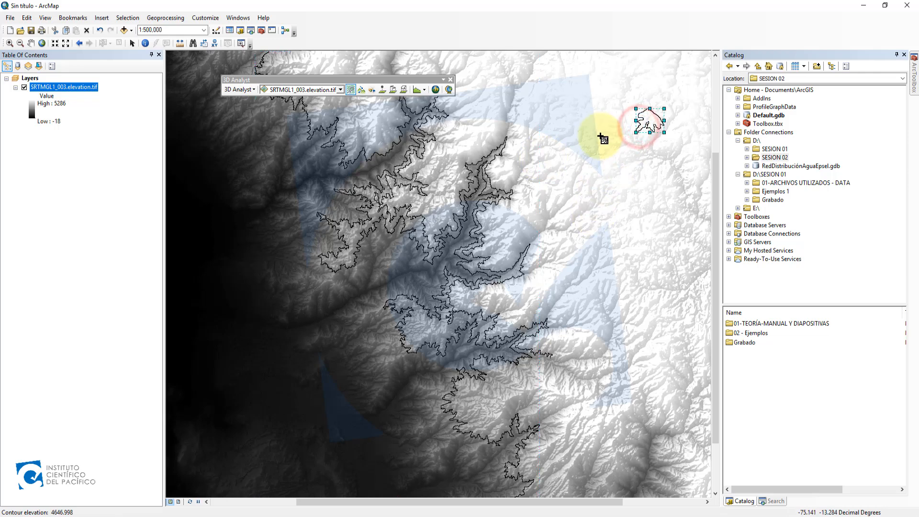
click(599, 134)
click(590, 205)
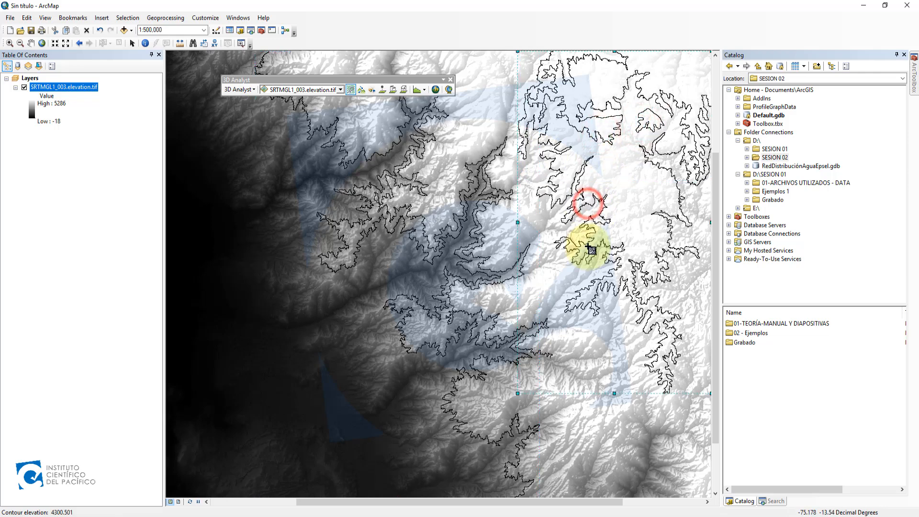
click(314, 290)
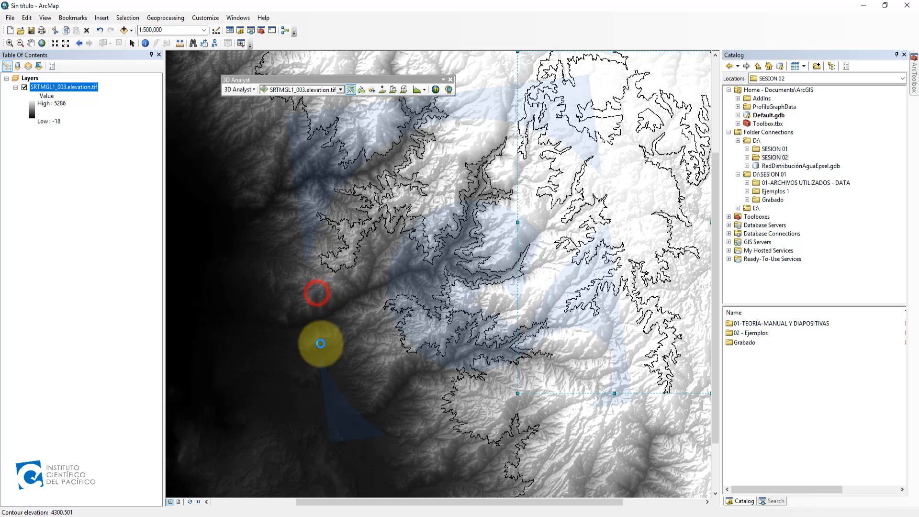
Step: Delete all the contour graphics created on the elevation map
click(133, 43)
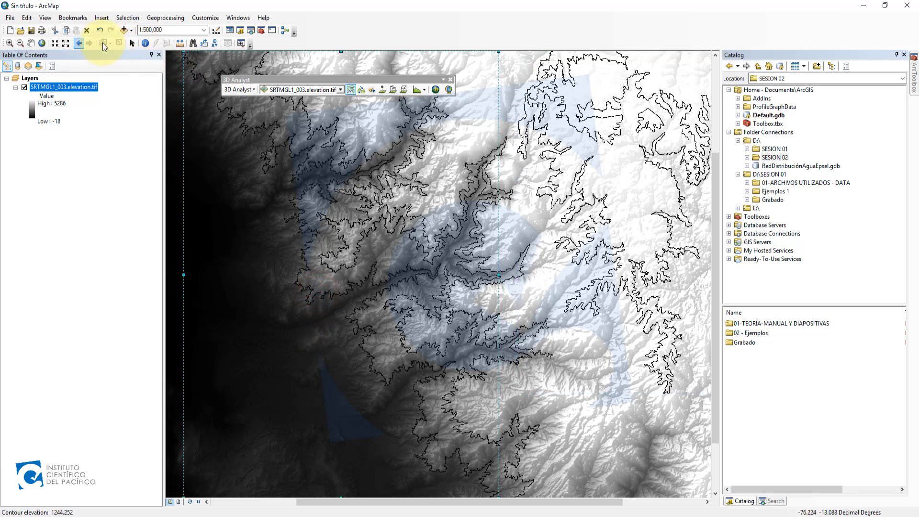
click(366, 201)
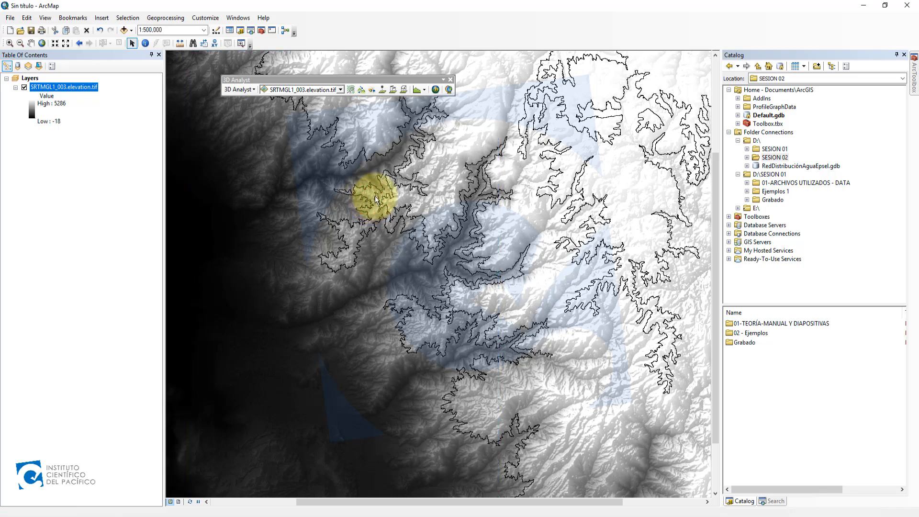
click(421, 152)
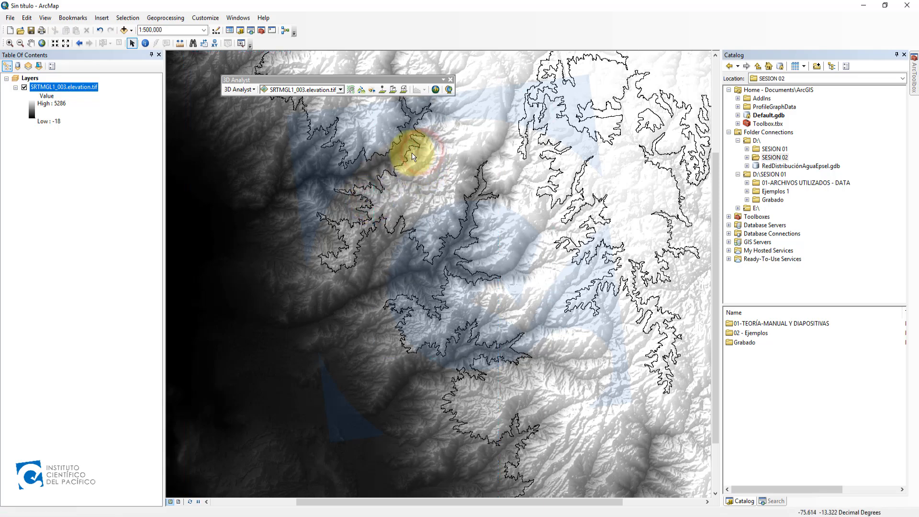
click(410, 151)
key(Delete)
click(521, 148)
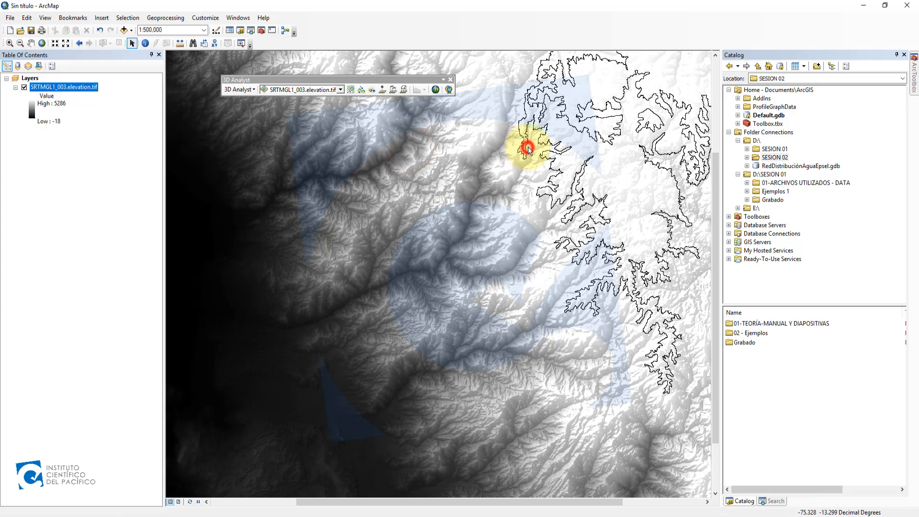
key(Delete)
click(584, 136)
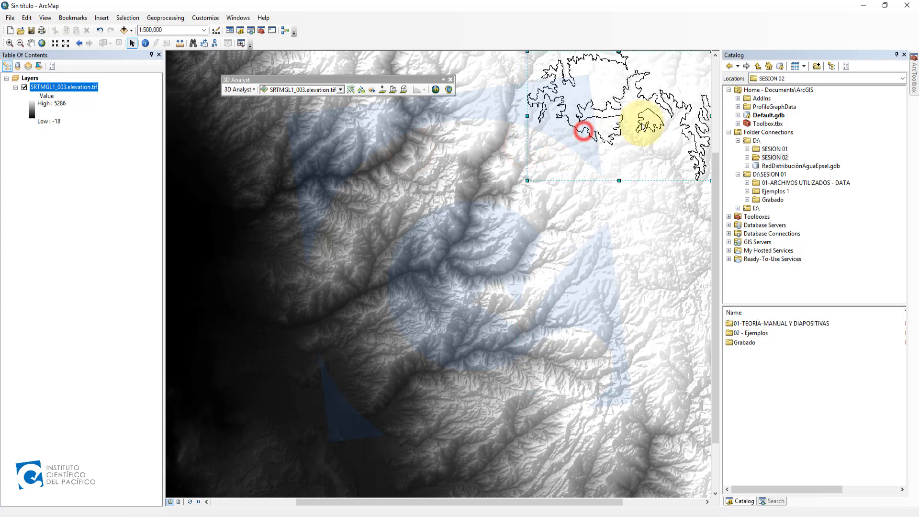
key(Delete)
drag(621, 82, 675, 147)
key(Delete)
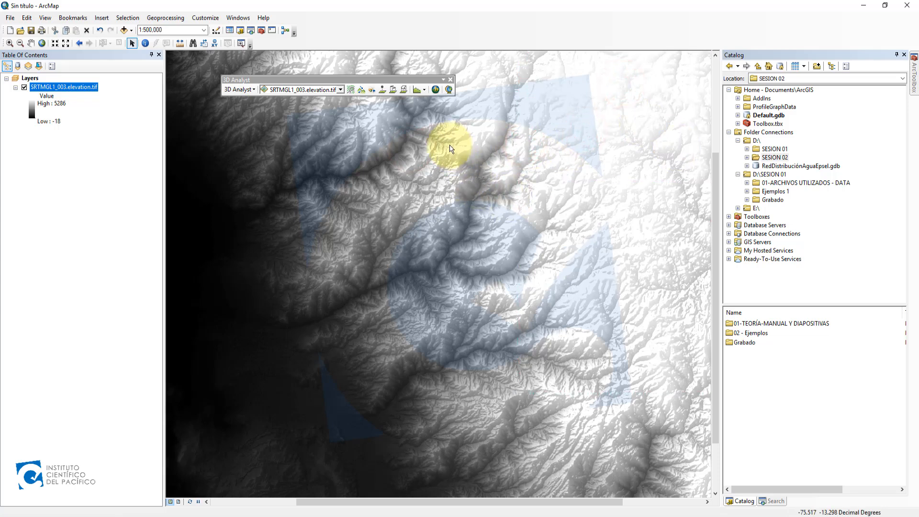
click(370, 90)
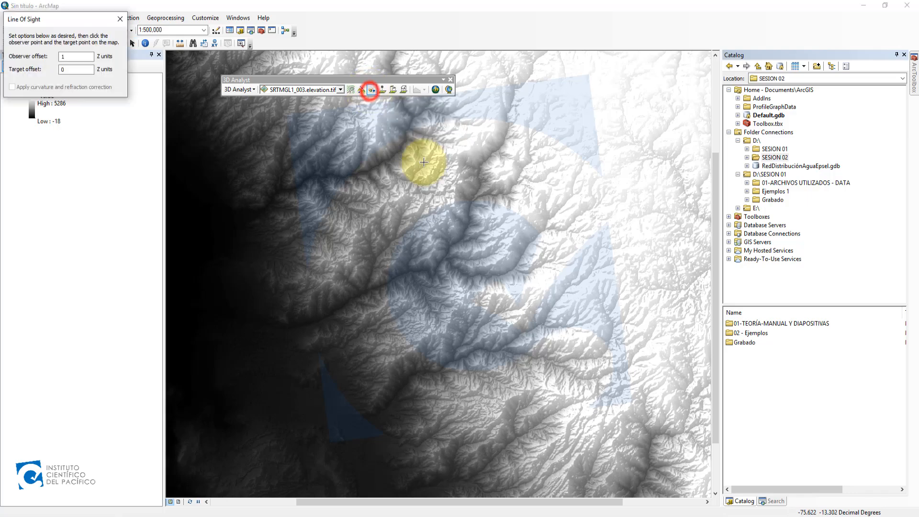
scroll(412, 197, up, 2)
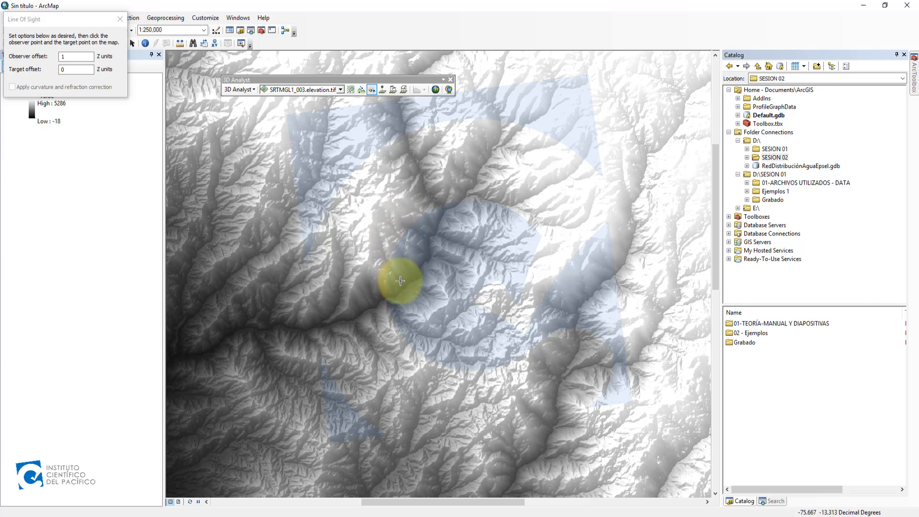
click(119, 19)
Step: Apply the elevation layer's stretched symbology without the hillshade effect, then restore the hillshade effect
double_click(63, 88)
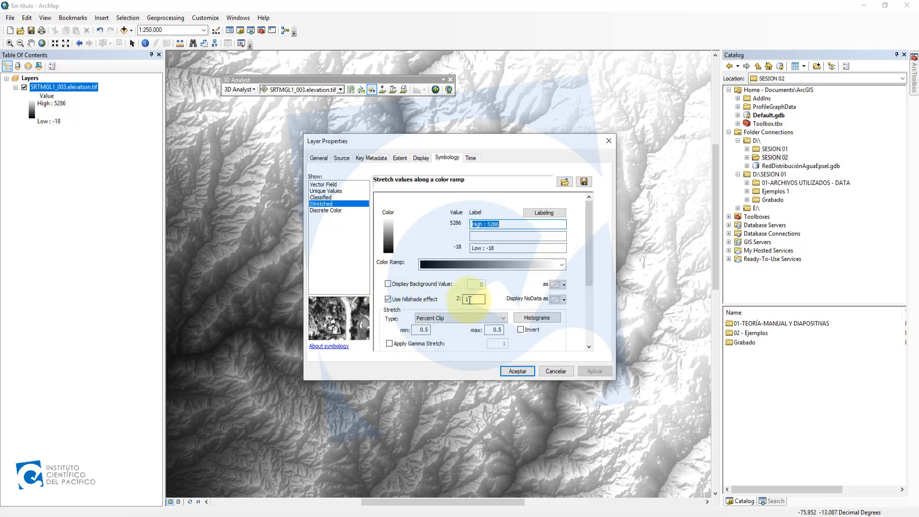
click(388, 299)
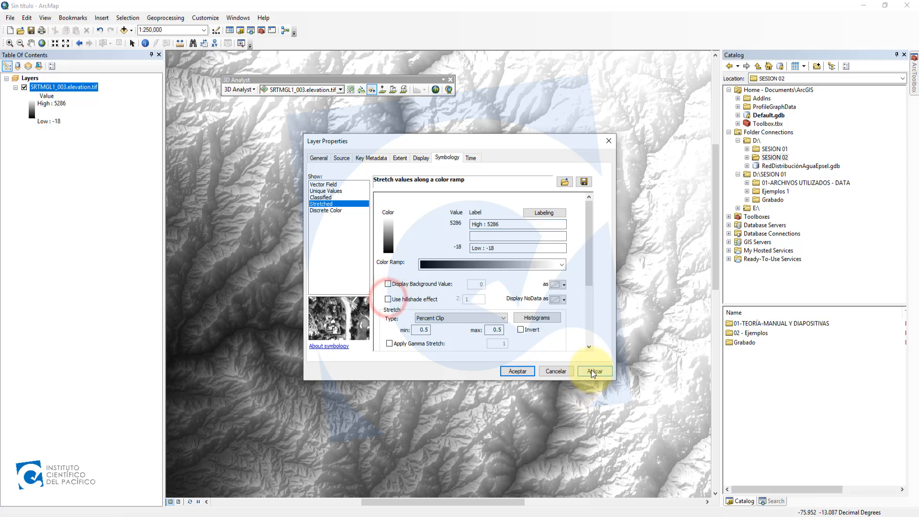
click(594, 371)
drag(460, 140, 591, 128)
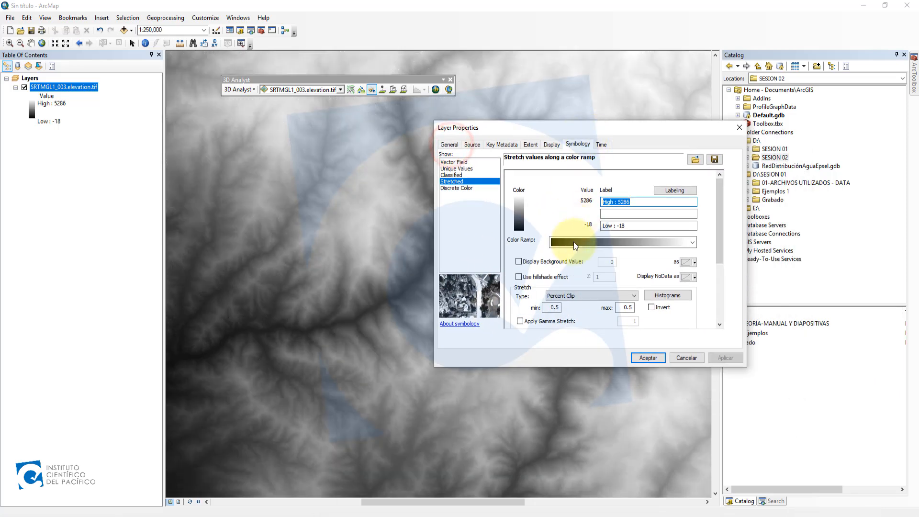
click(525, 277)
click(655, 358)
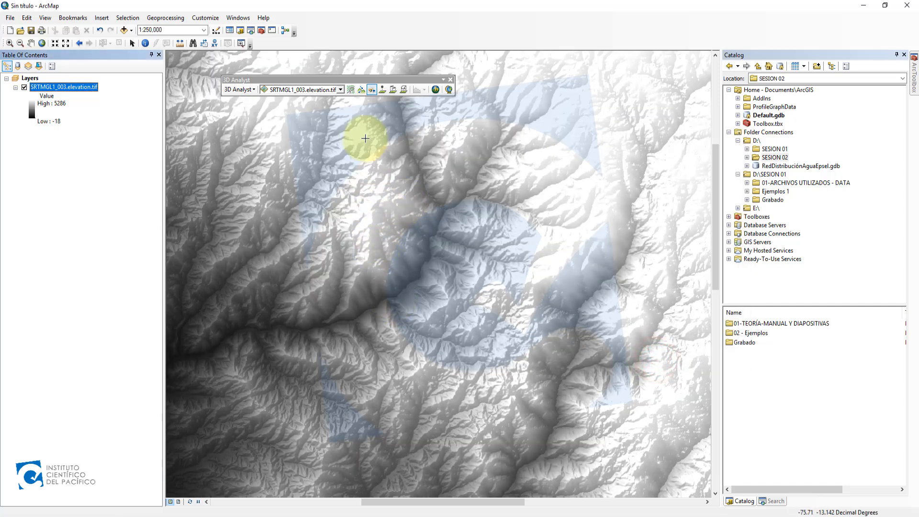
Step: Start the Line Of Sight tool with an observer offset of 1 Z unit and move its options clear of the map
click(371, 90)
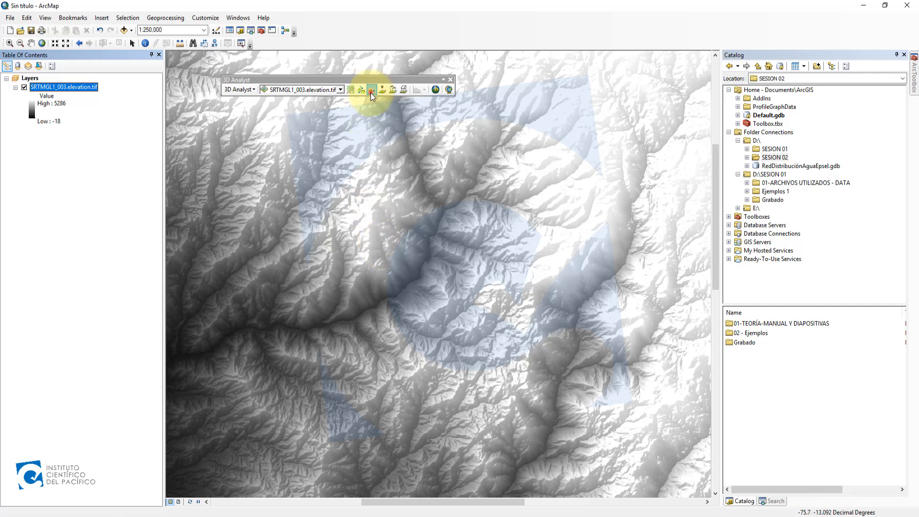
click(371, 92)
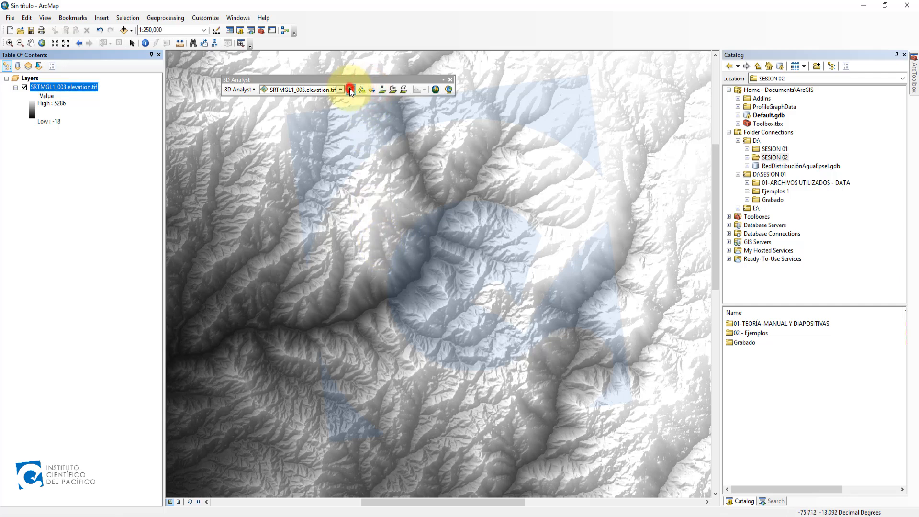
click(372, 89)
drag(70, 19, 286, 122)
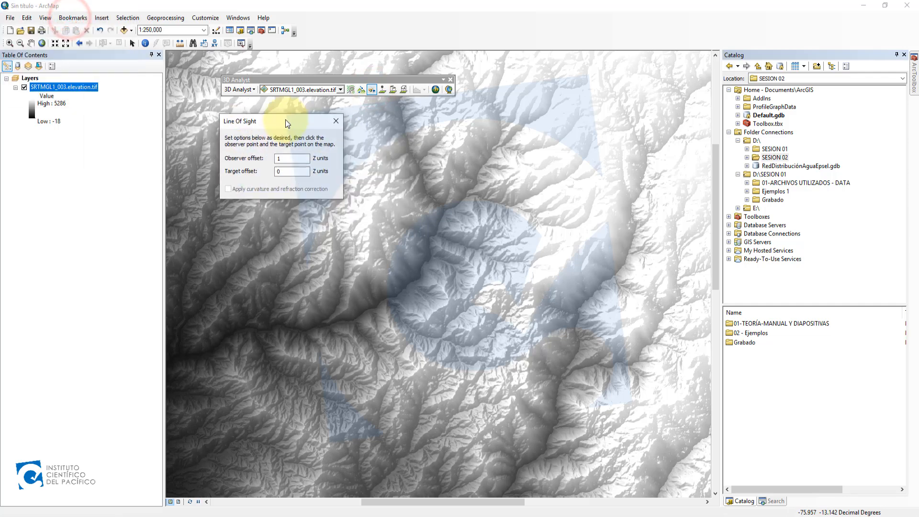
double_click(286, 161)
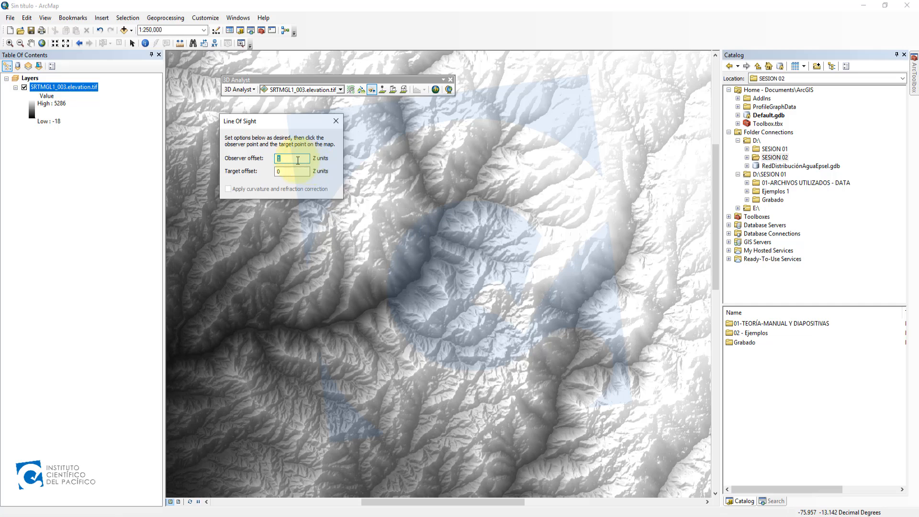
mouse_move(297, 160)
mouse_down()
mouse_move(260, 159)
mouse_move(283, 169)
mouse_up()
click(283, 170)
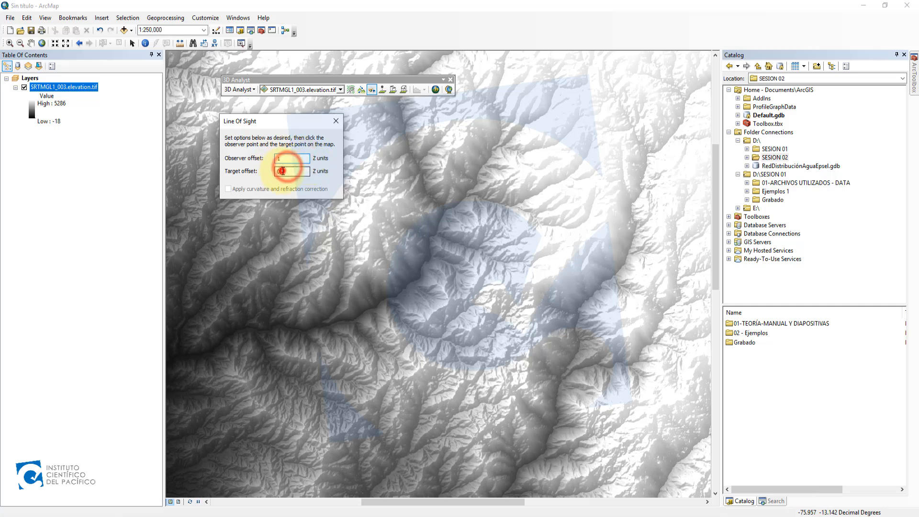
click(285, 158)
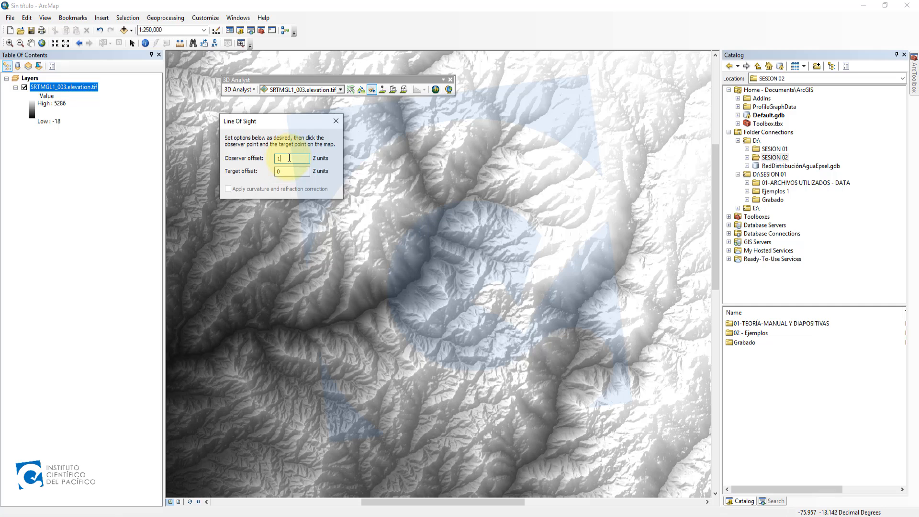
double_click(284, 159)
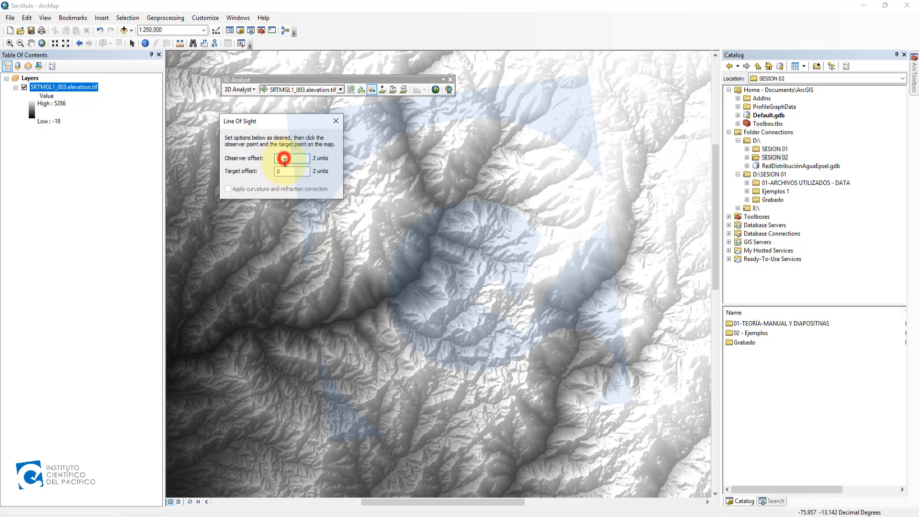
text(1)
click(287, 171)
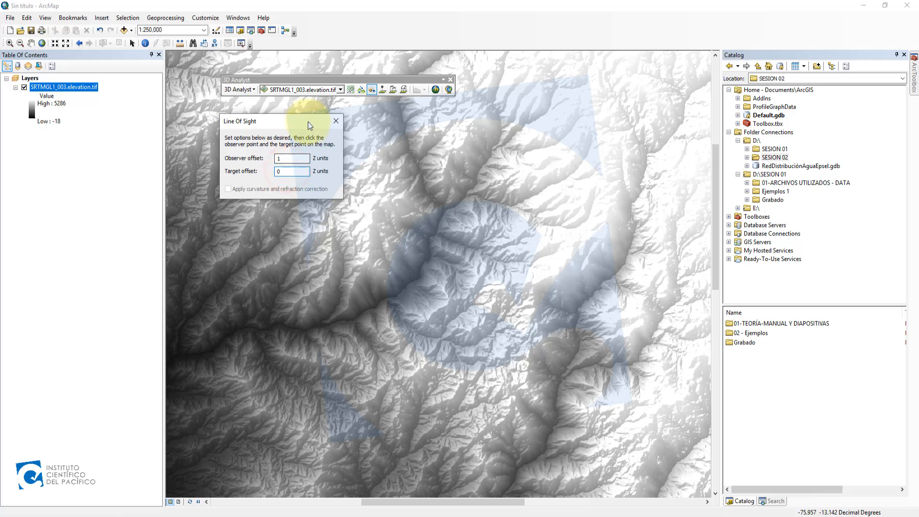
drag(310, 126, 124, 54)
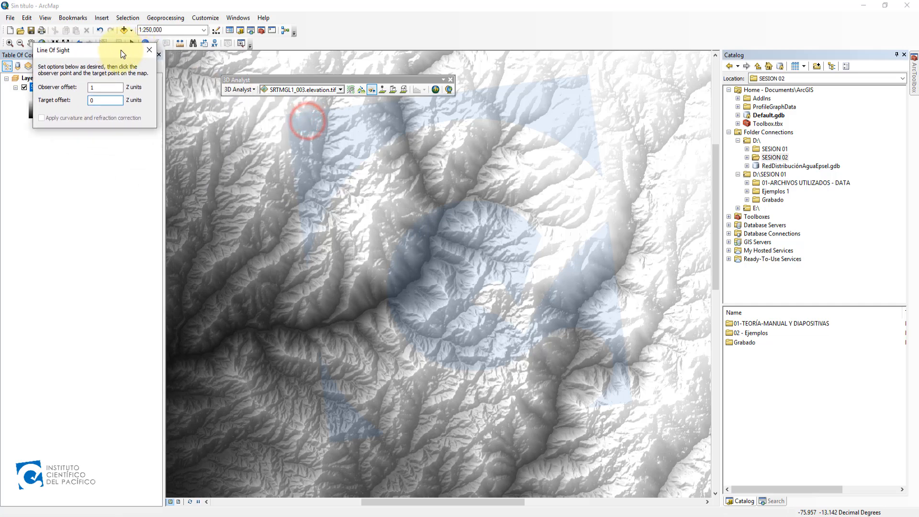
Step: Draw a line of sight from an observer point west of the central valley to a target point to its northeast and inspect its visible segments
click(372, 90)
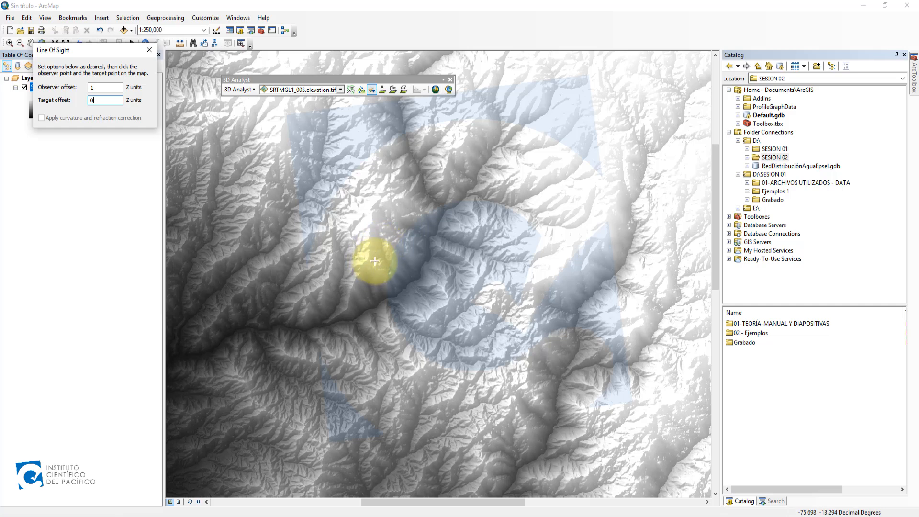
click(369, 256)
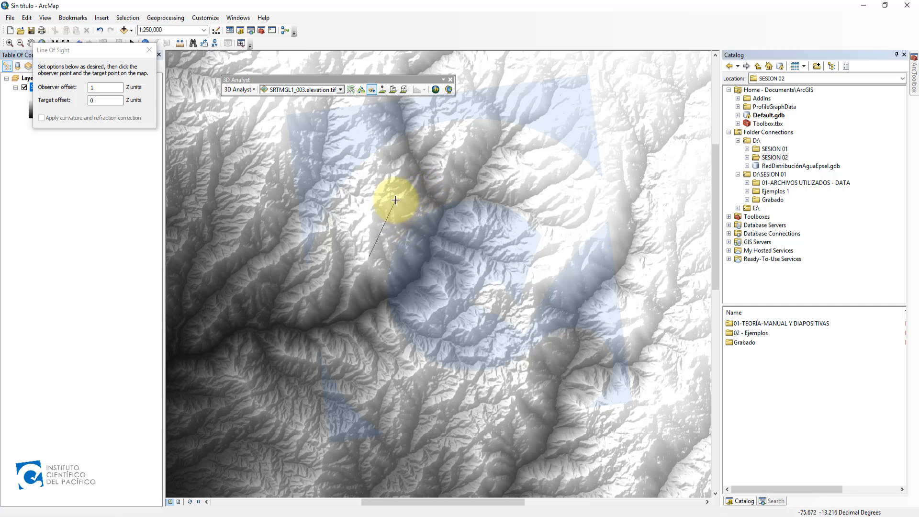
click(447, 153)
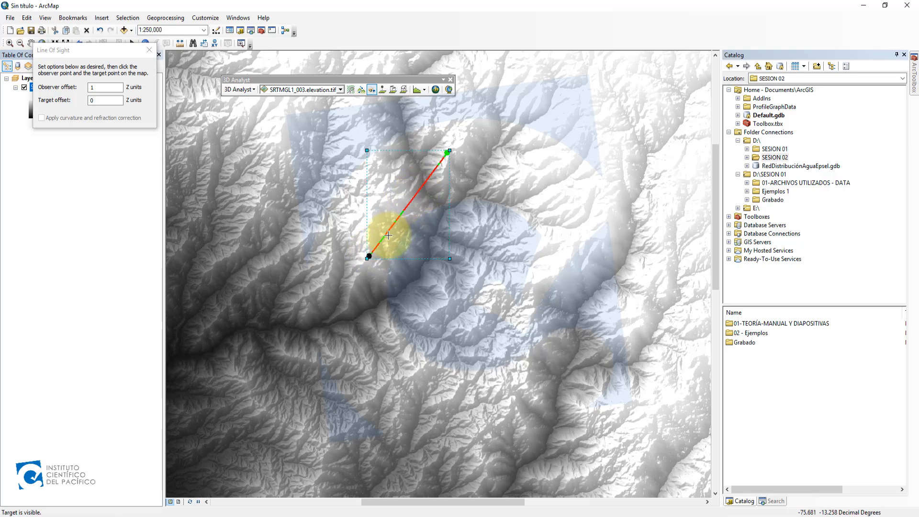
scroll(382, 234, up, 3)
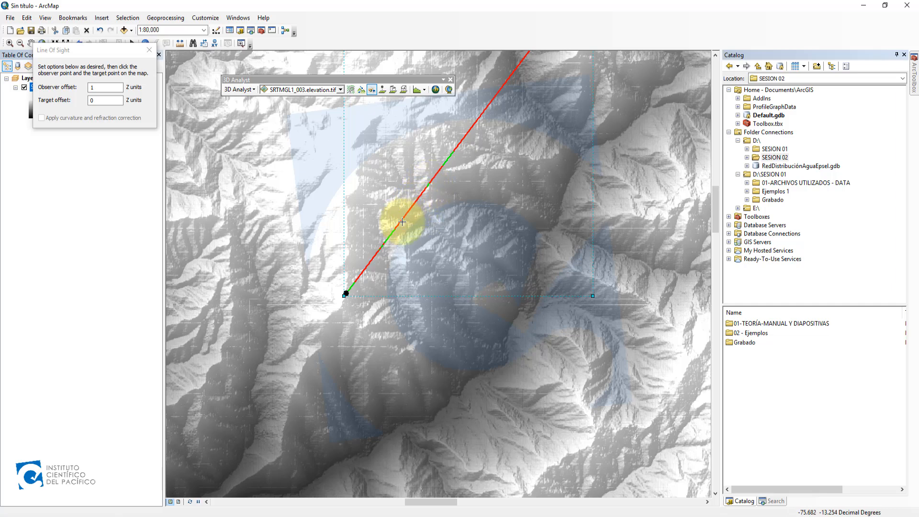
scroll(483, 128, up, 2)
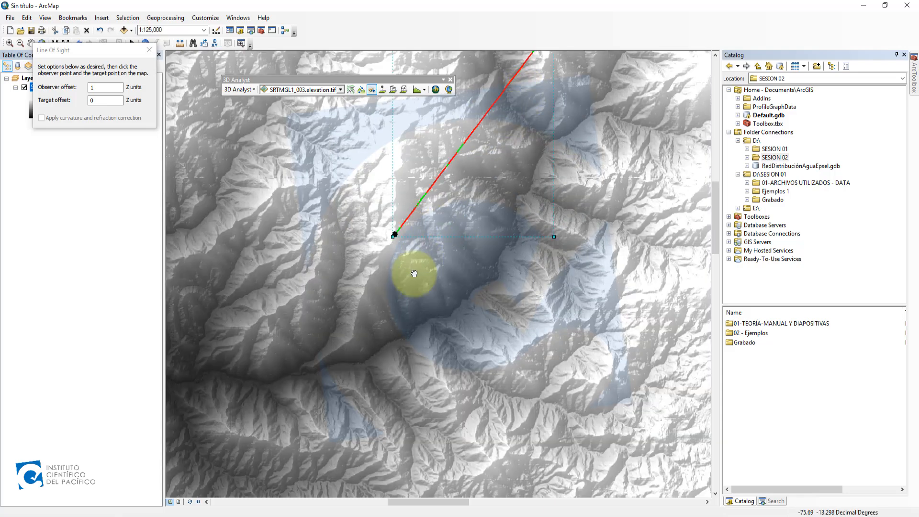
Step: Identify the elevation raster's pixel value beside the target end of the line of sight, then dismiss the result
scroll(474, 173, up, 1)
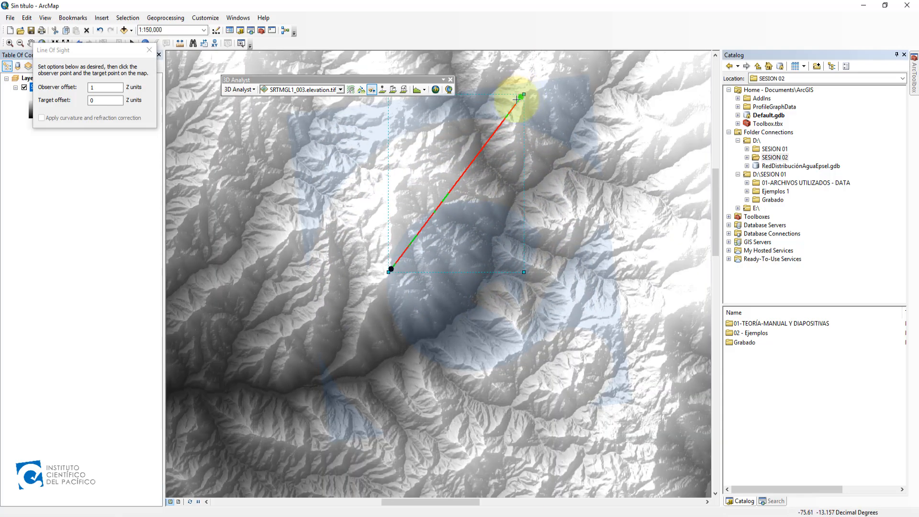
scroll(522, 92, down, 4)
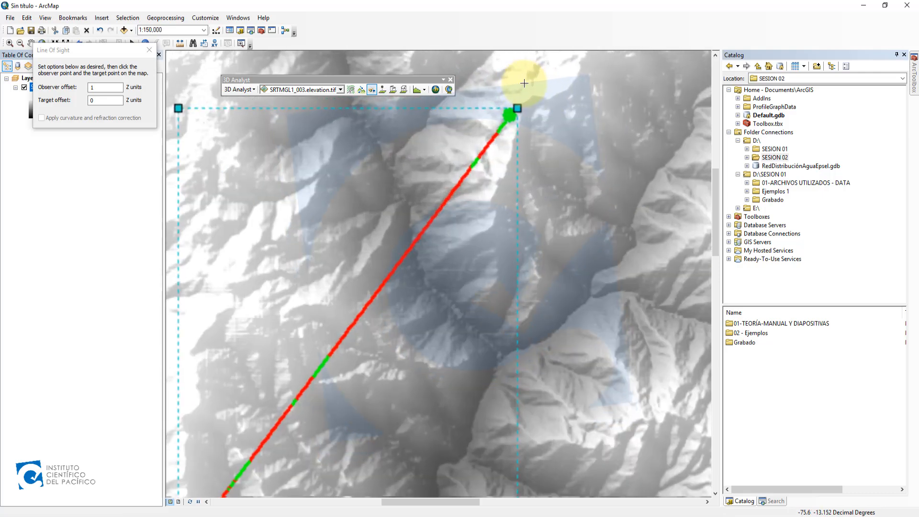
click(145, 43)
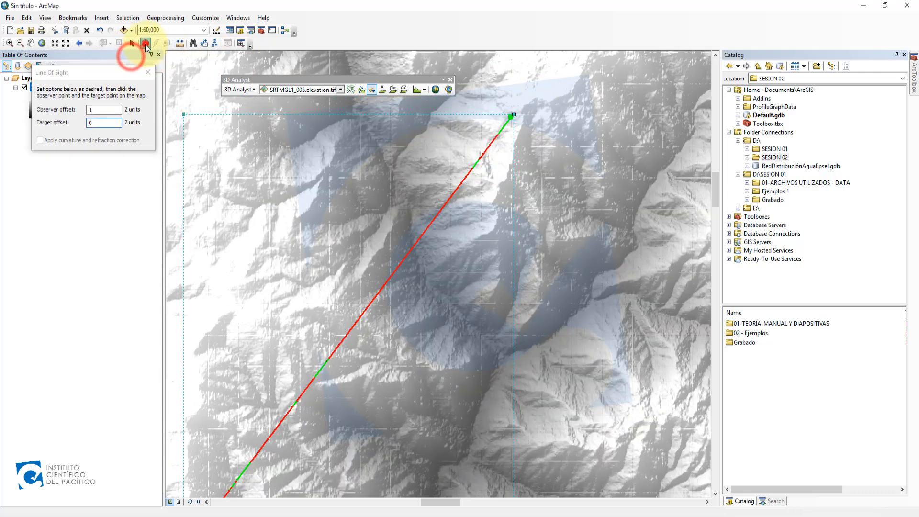
click(510, 140)
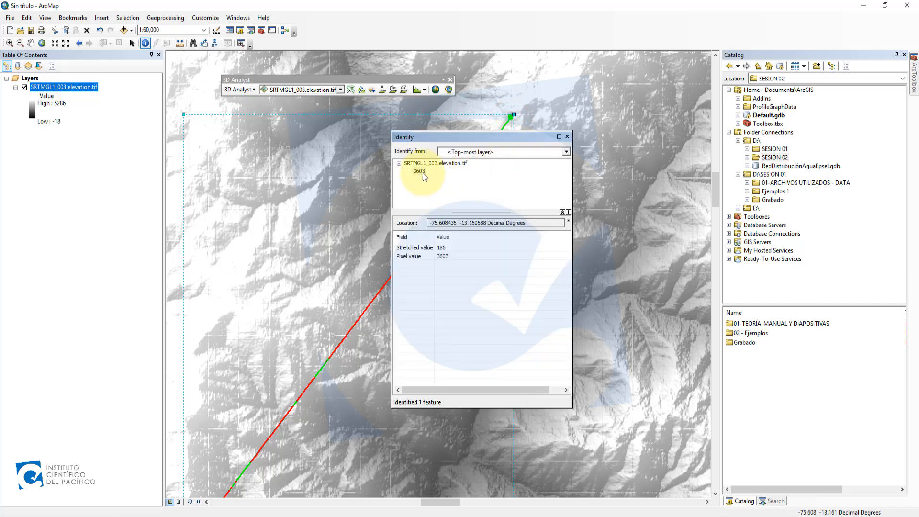
click(567, 137)
Step: Identify the elevation raster's pixel value on an obstructed stretch nearer the observer point, then dismiss the result
scroll(480, 232, down, 1)
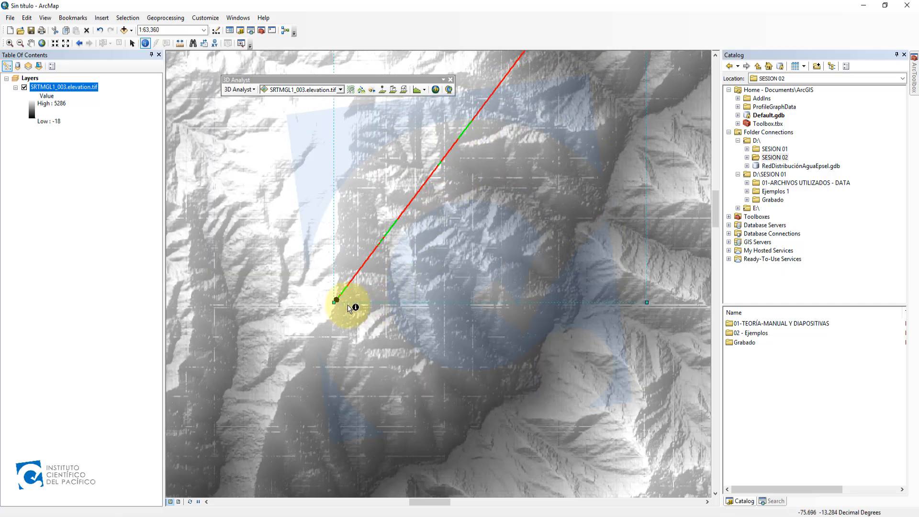
click(425, 185)
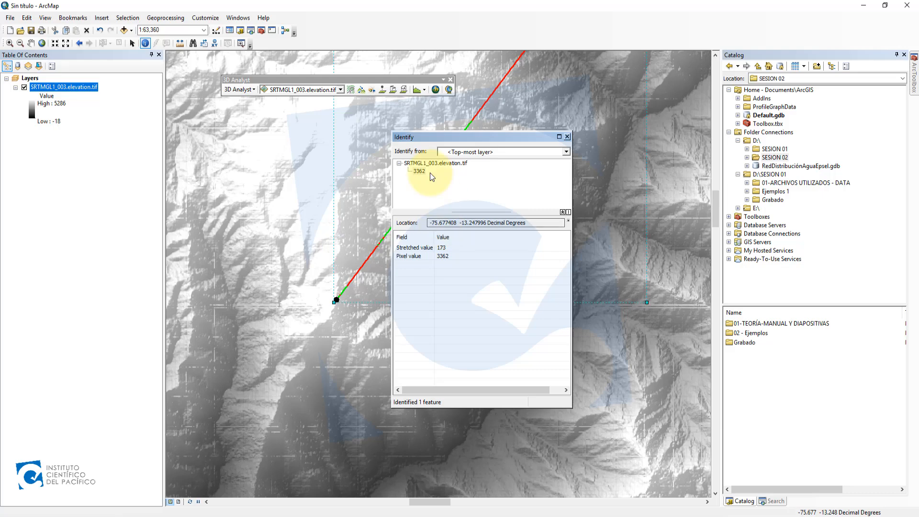
click(567, 137)
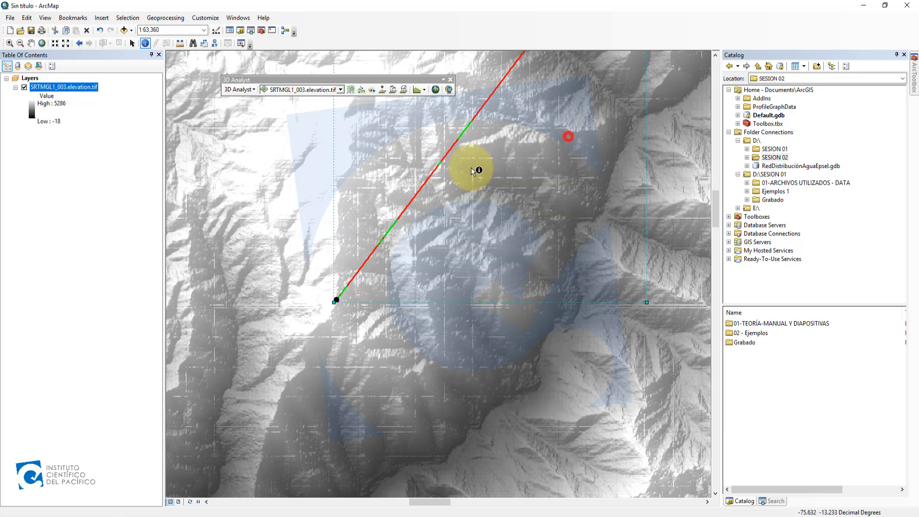
Step: Create a profile graph of the line of sight and place it clear of the line, east of the target point
scroll(471, 169, up, 2)
scroll(441, 235, down, 1)
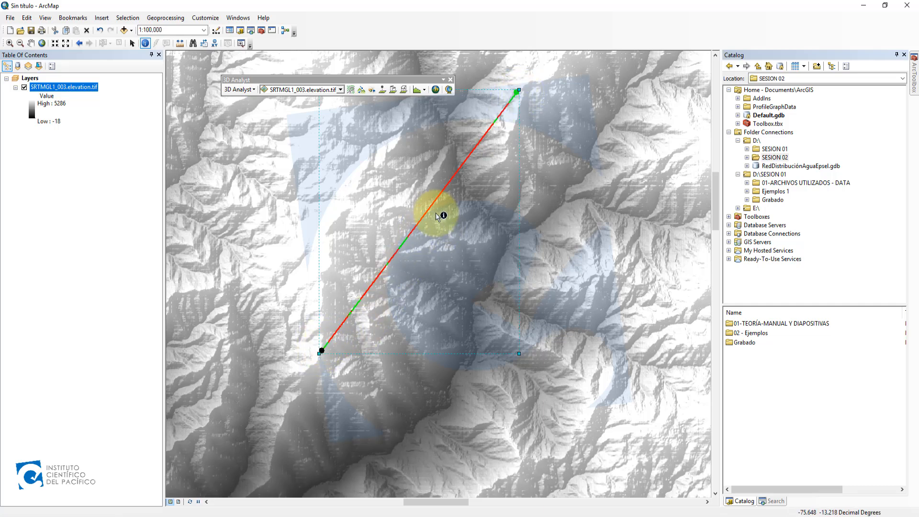
scroll(426, 209, up, 3)
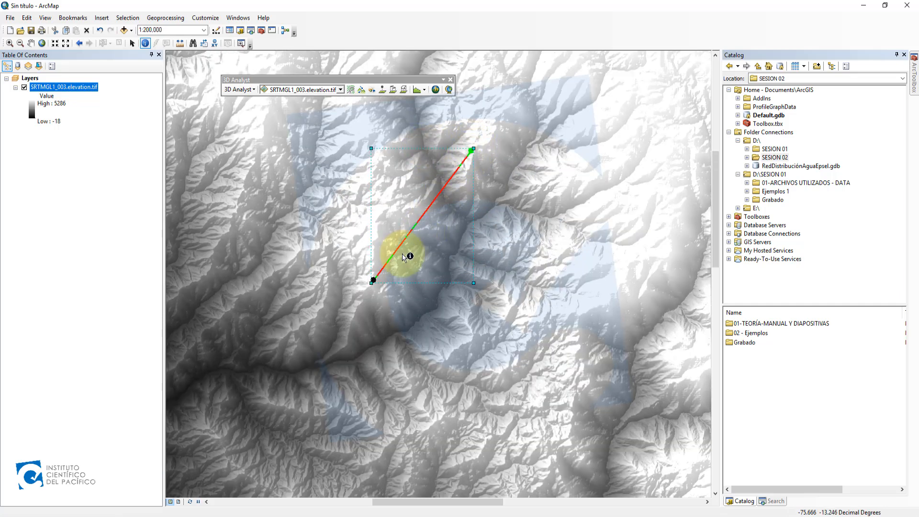
click(418, 93)
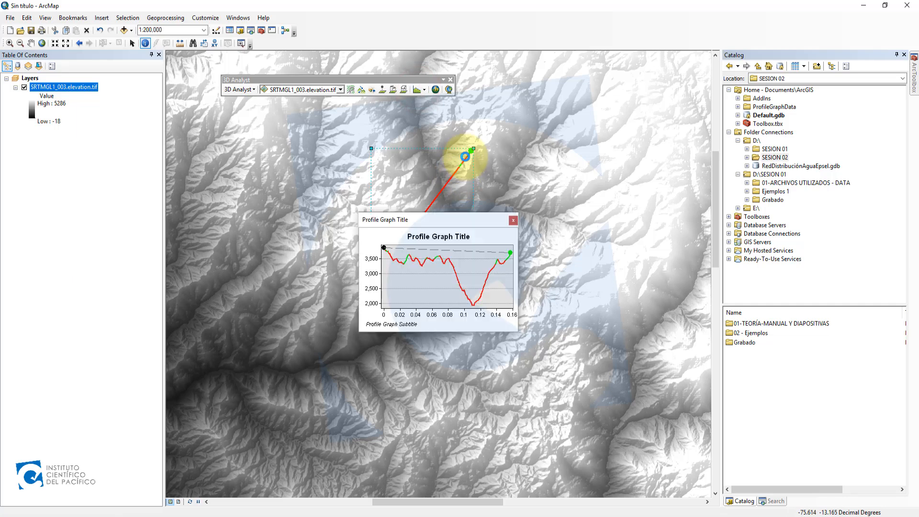
drag(461, 220, 606, 148)
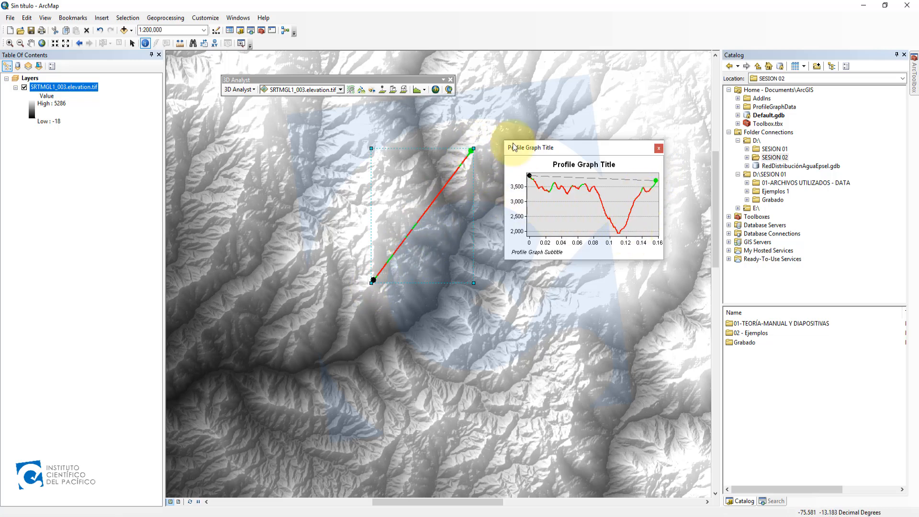
Step: Interpolate a four-vertex line down the map's west side and east across its south, graph its profile, and place the graph below the first one
click(393, 90)
click(221, 157)
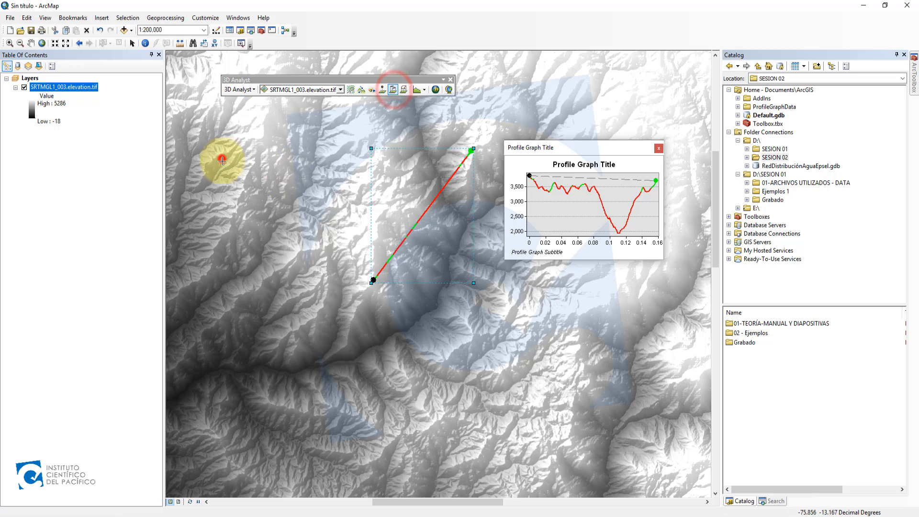
click(214, 334)
click(310, 412)
double_click(515, 412)
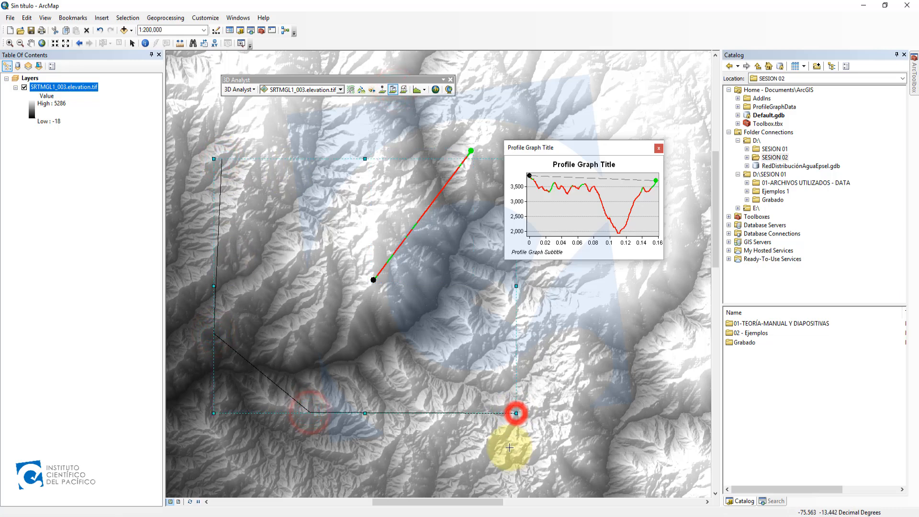
click(418, 91)
drag(443, 210, 596, 290)
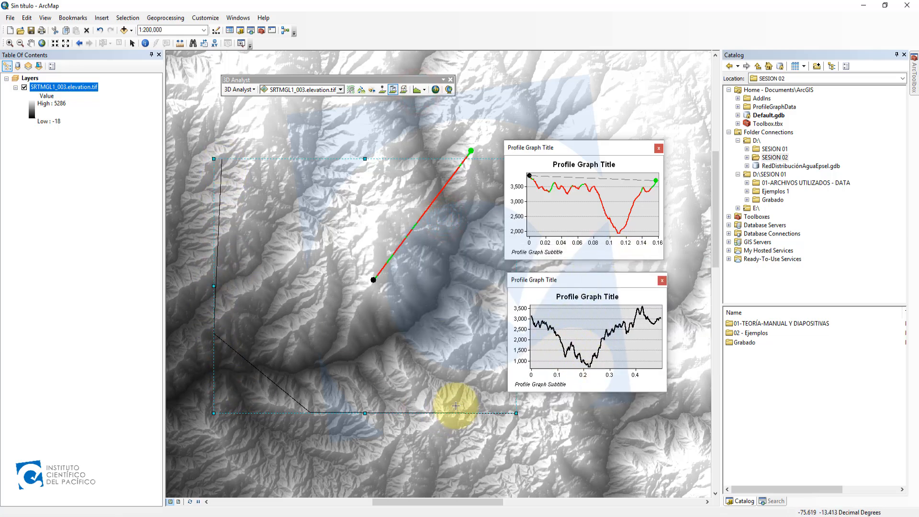
Step: Select the line-of-sight graphic and create another profile graph from it
click(132, 43)
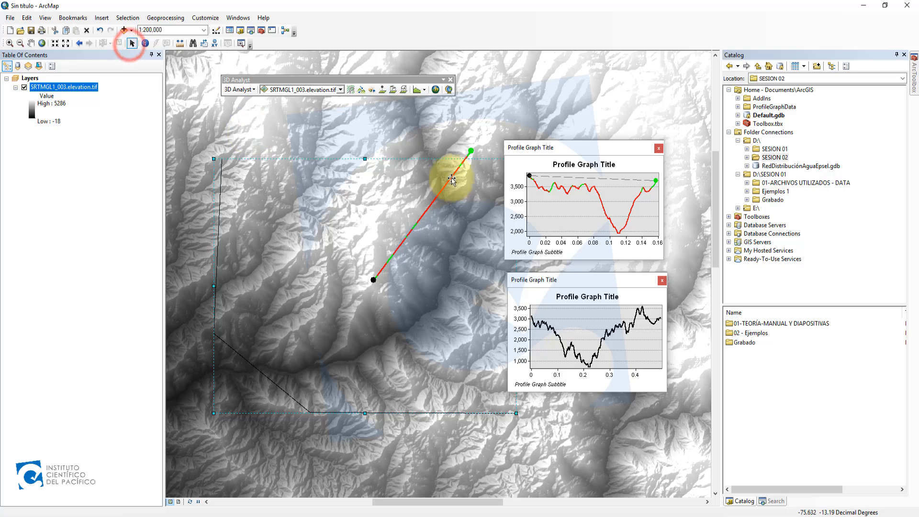
click(417, 90)
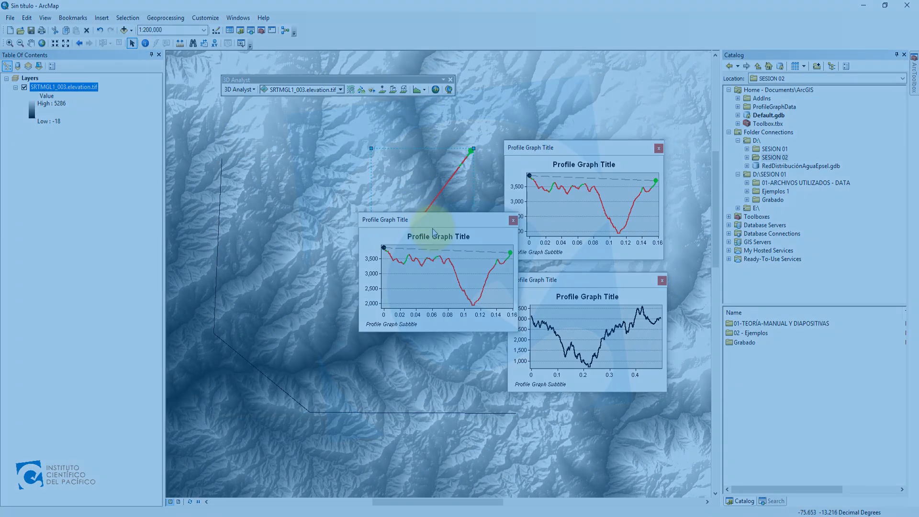